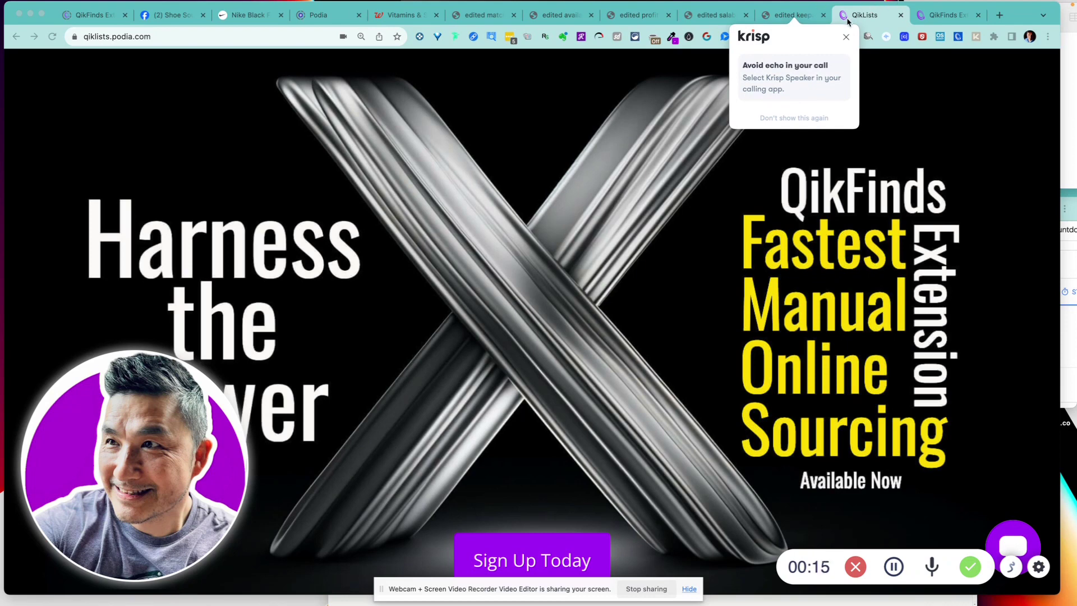
- Dismiss the Krisp echo notice and inspect the enlarged salability image from the product header down to the rank drops and offers
left_click(846, 38)
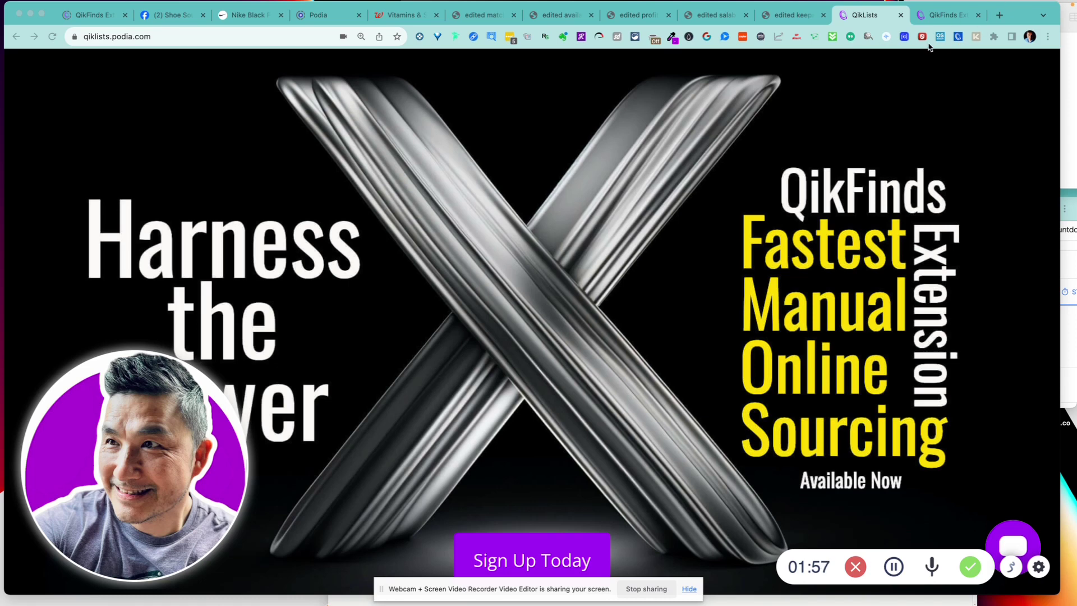
left_click(718, 17)
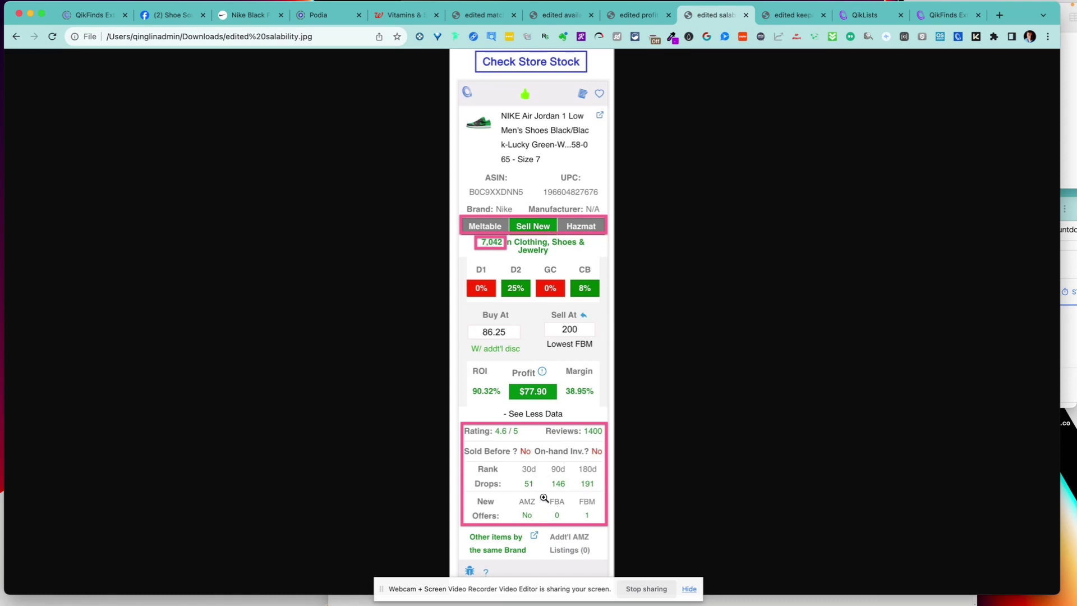
left_click(538, 236)
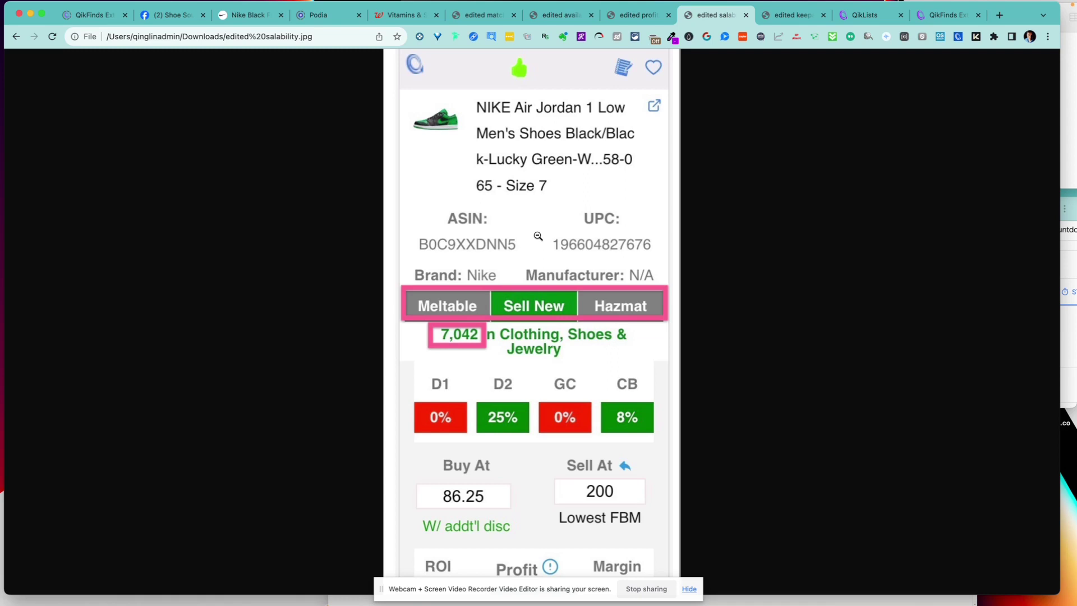
scroll(538, 236, "down", 10)
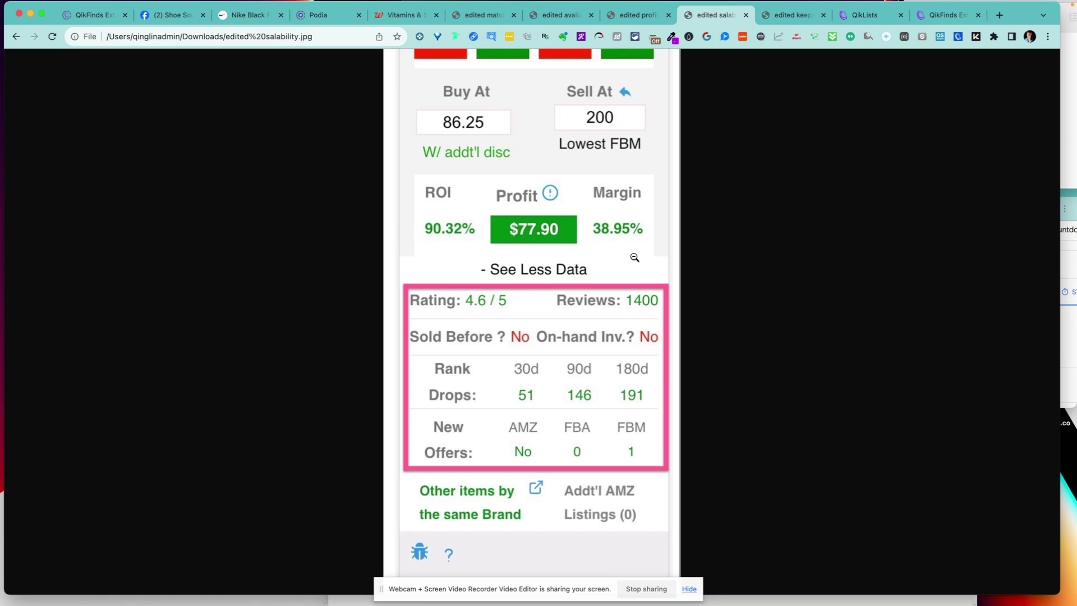
left_click(573, 270)
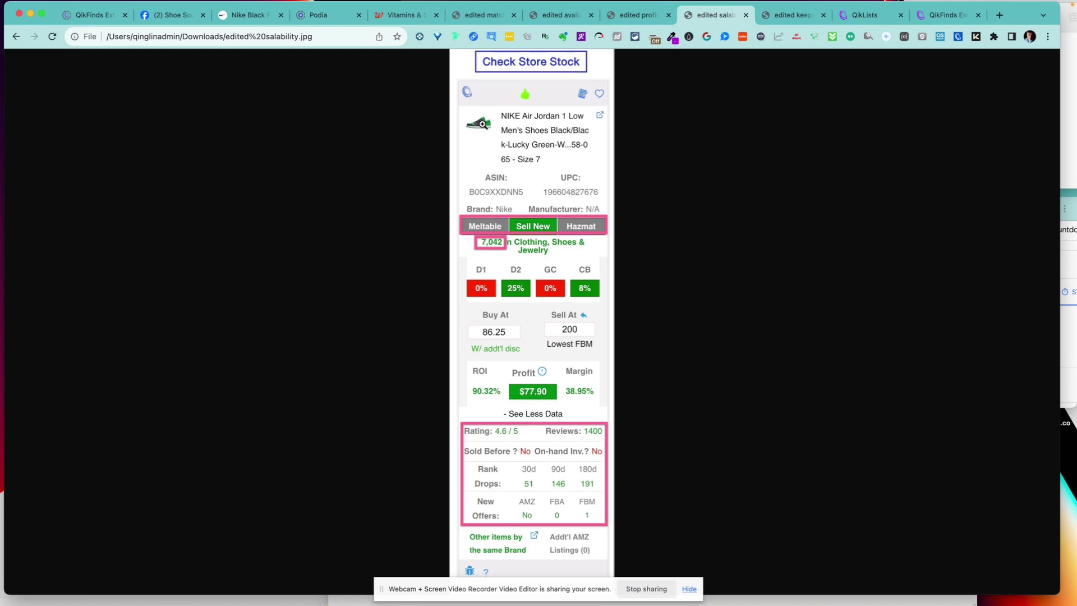
- Open the Keepa boxes image and reduce its zoom to view the offer count and price history graphs together
left_click(783, 17)
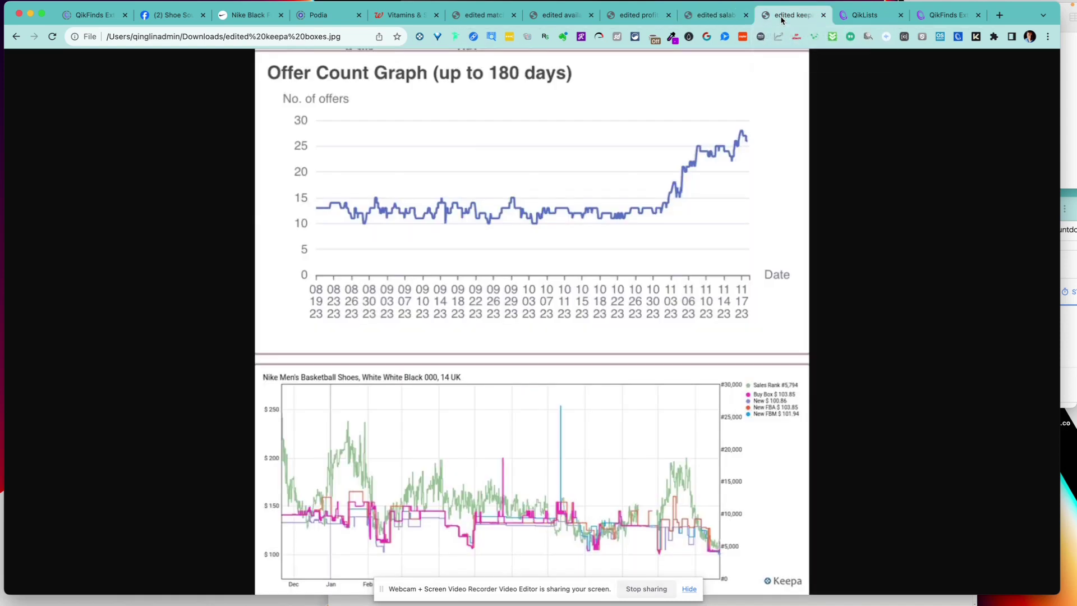
key("super+minus")
key("super+minus")
key("super+minus")
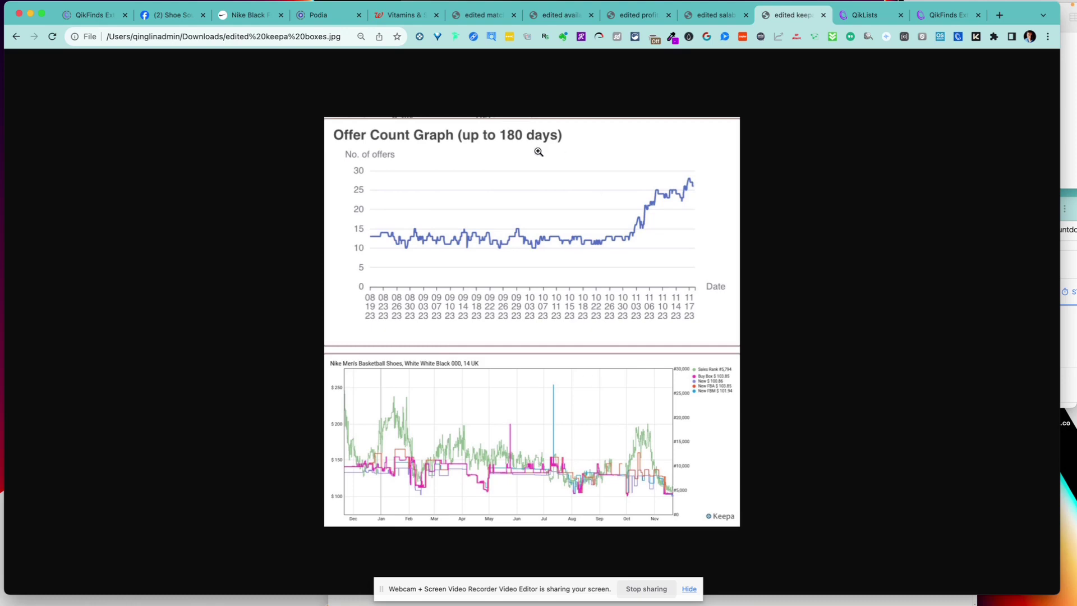
- Examine the QikFinds data boxes under the Vitafusion products on the Walgreens Vitamins & Supplements listing
left_click(400, 17)
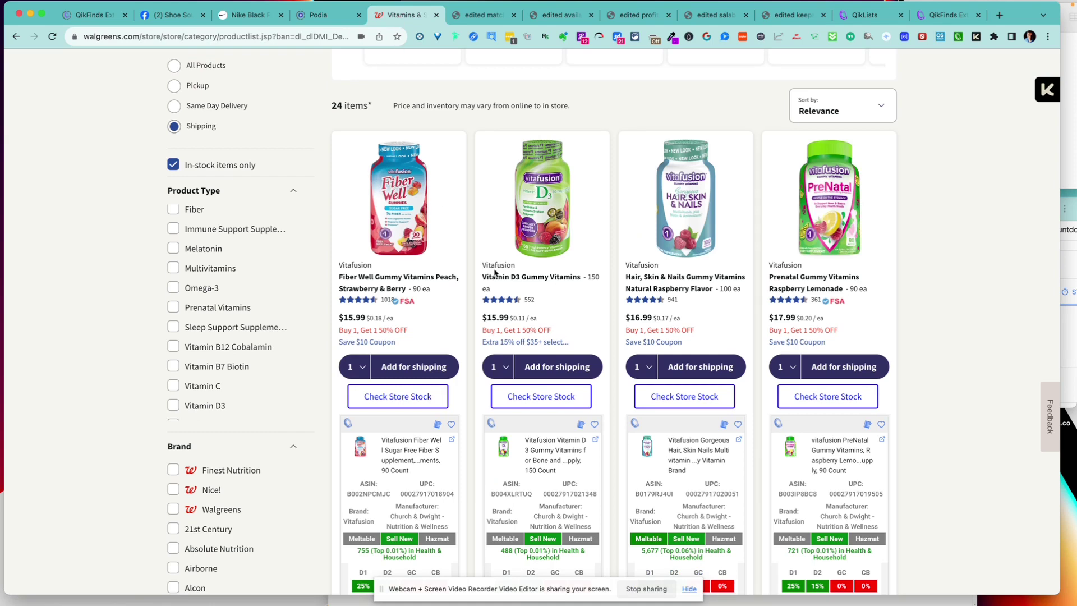
scroll(943, 420, "down", 3)
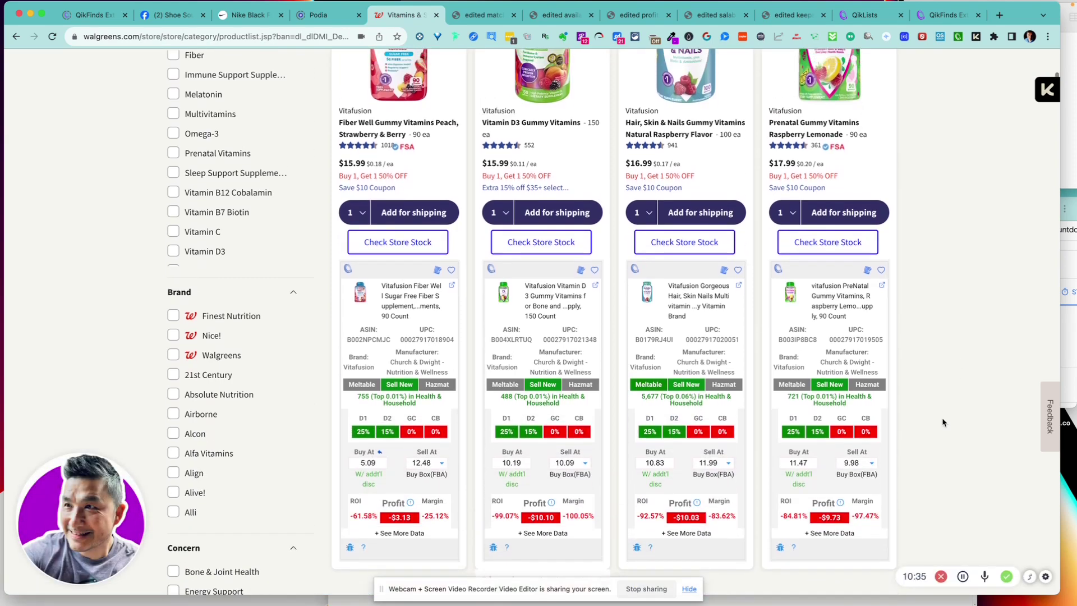
scroll(942, 422, "up", 3)
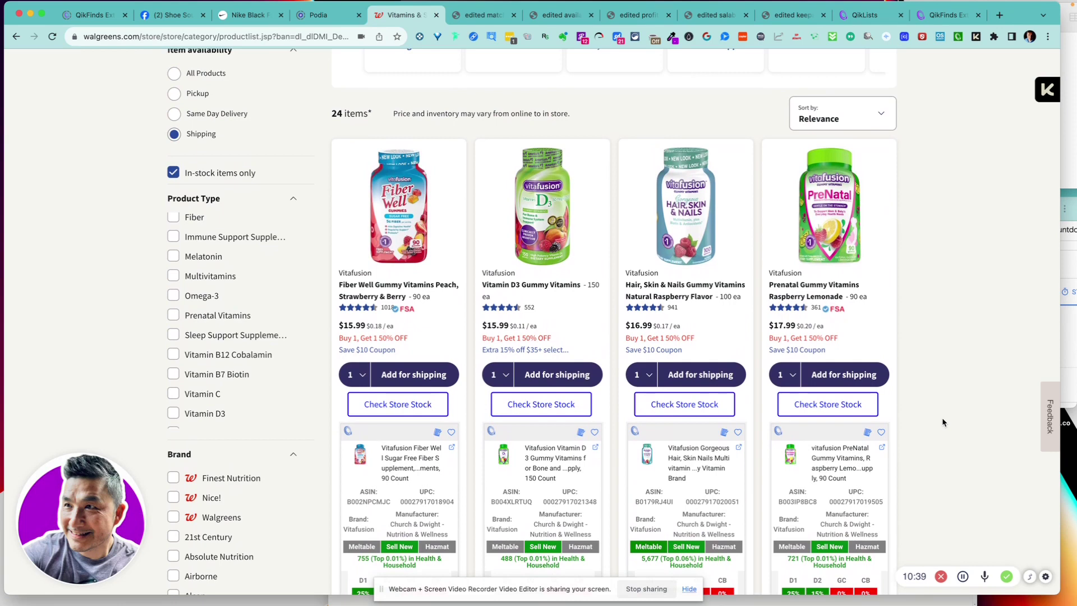
scroll(942, 422, "down", 4)
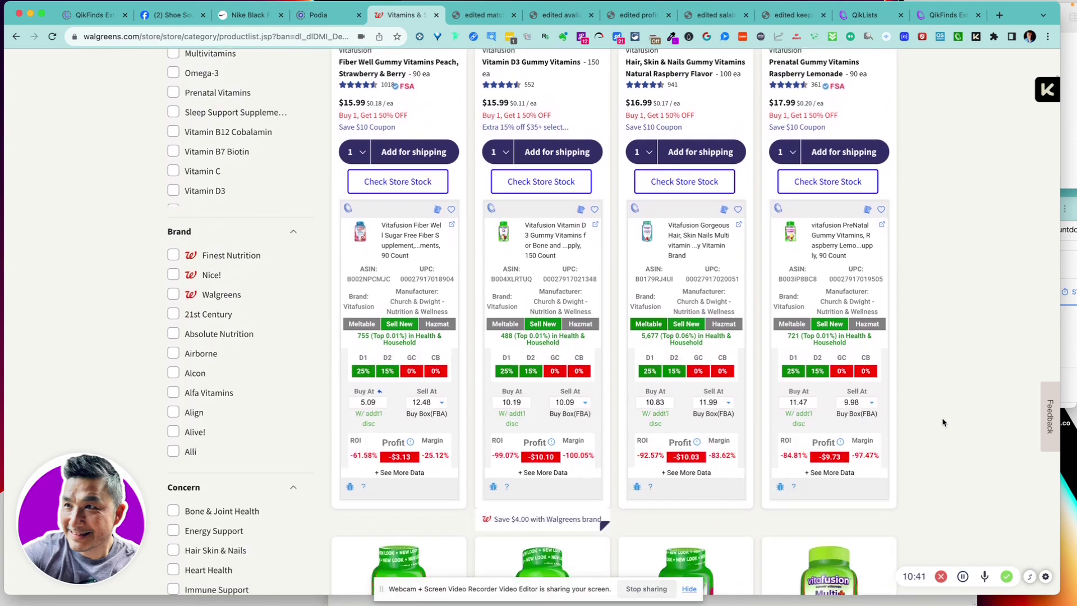
scroll(942, 421, "up", 1)
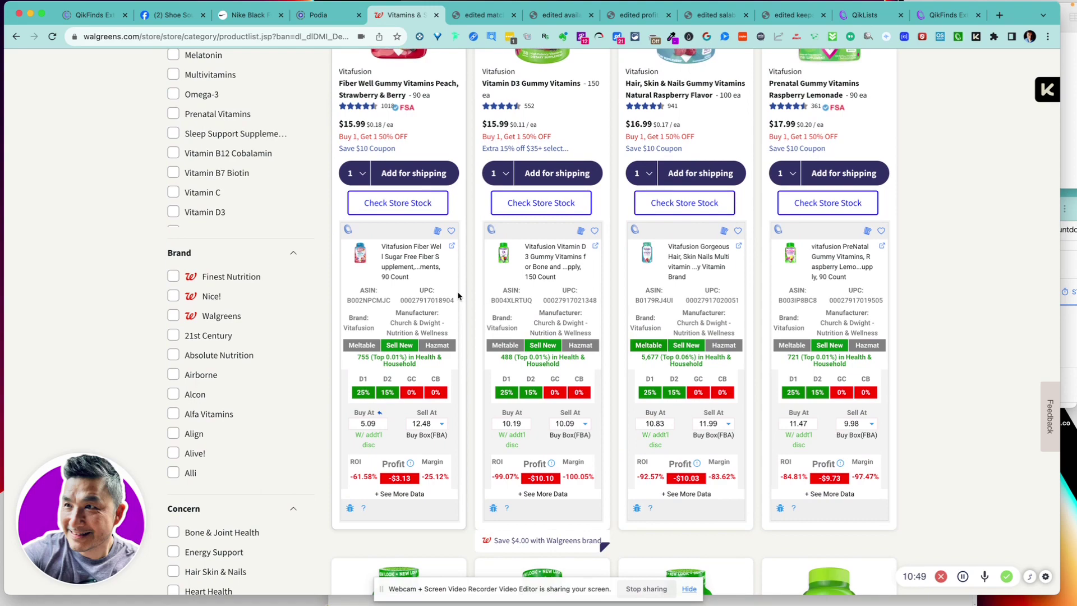
scroll(446, 290, "up", 2)
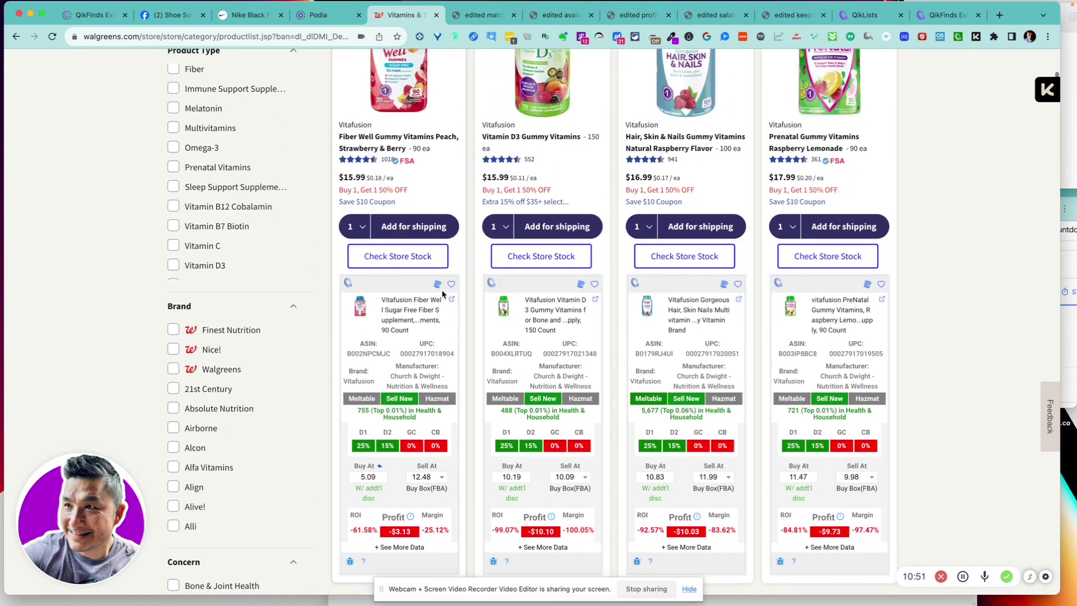
scroll(442, 289, "up", 1)
scroll(427, 241, "down", 6)
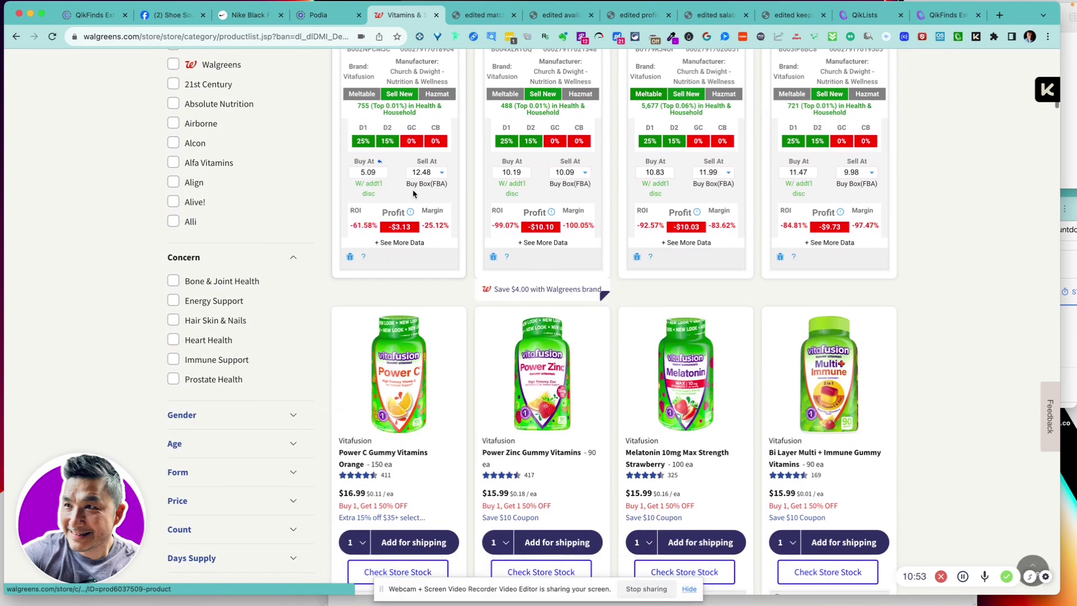
- Set the Sell At price of the Fiber Well gummies to 29 and inspect the recalculated ROI, profit and margin
scroll(413, 194, "up", 4)
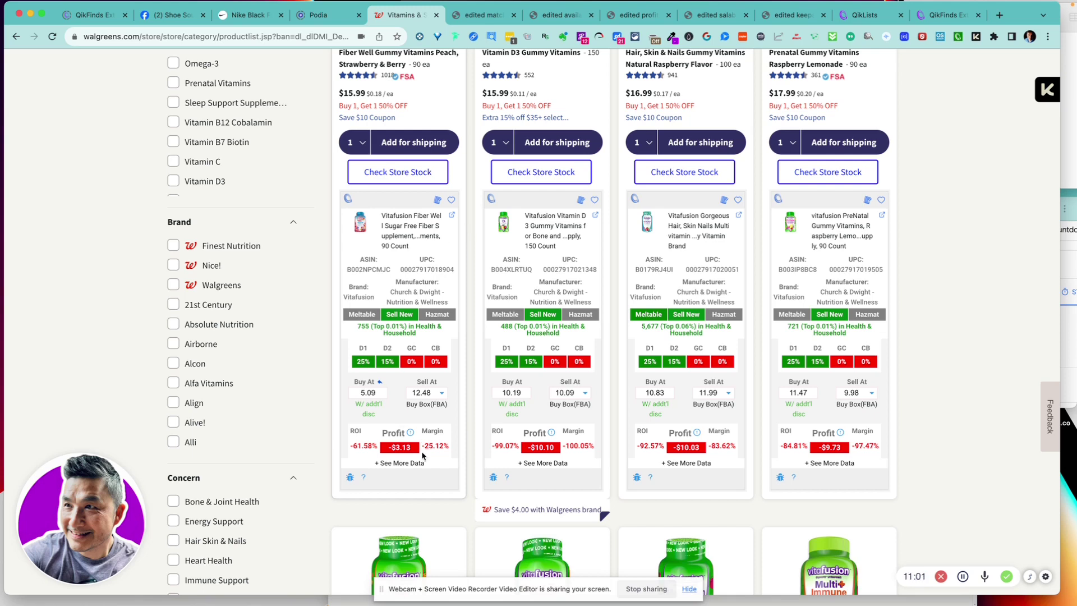
double_click(420, 392)
type("29")
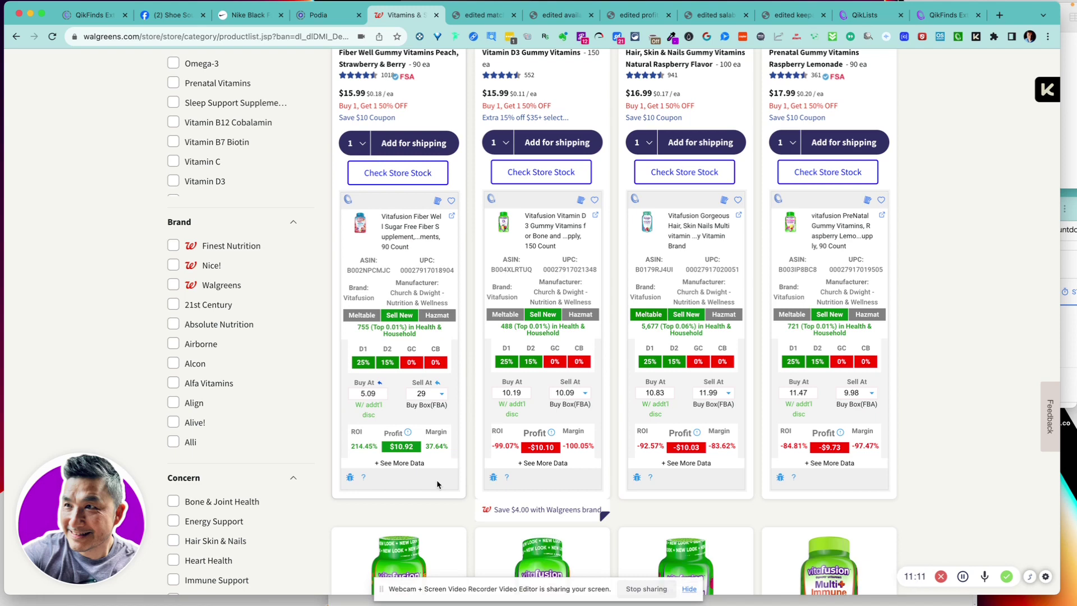
mouse_move(362, 226)
scroll(391, 464, "up", 5)
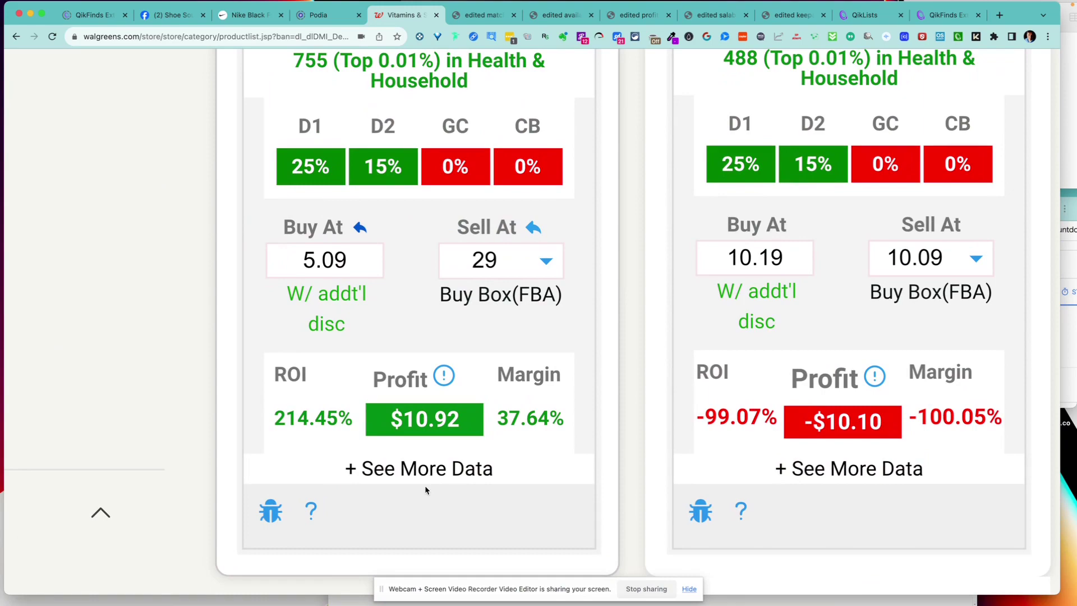
scroll(428, 483, "down", 5)
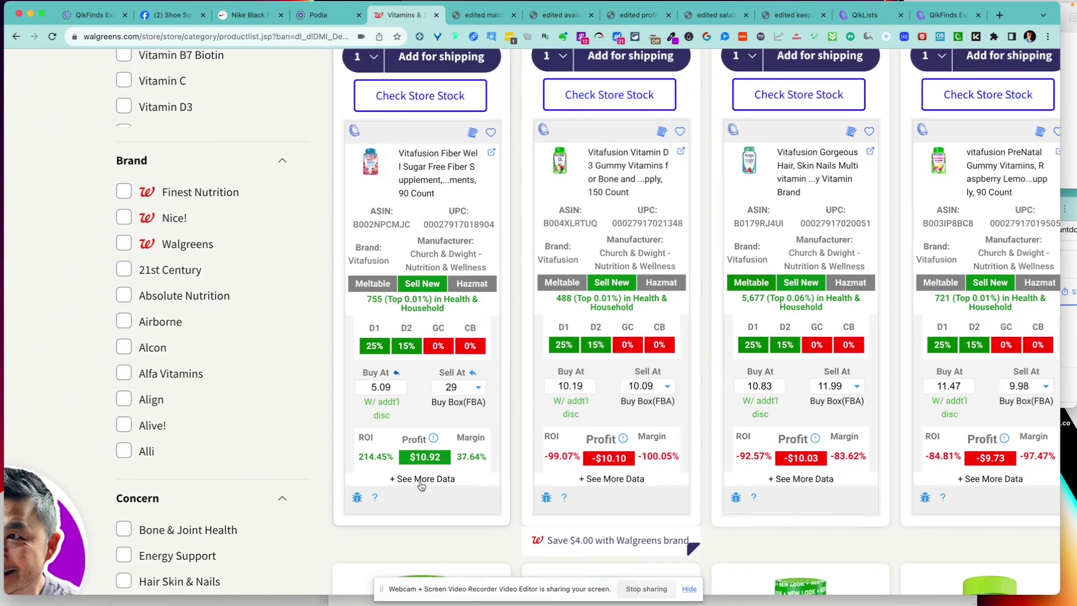
- Expand the additional data for the Fiber Well gummies and examine the product image, offer count graph and Keepa price chart
left_click(422, 481)
scroll(426, 477, "down", 3)
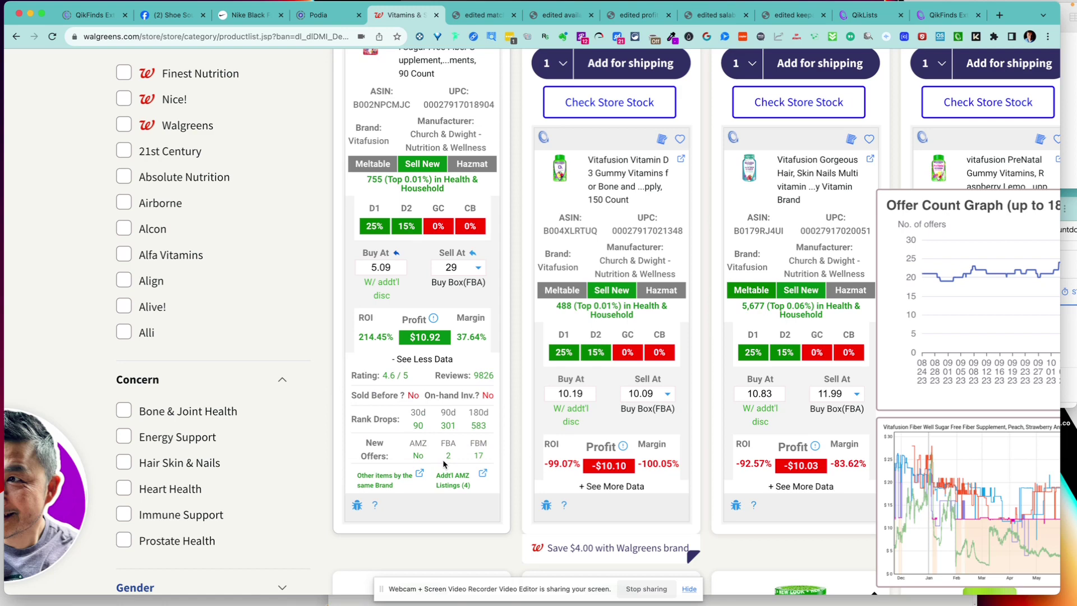
scroll(444, 464, "up", 3)
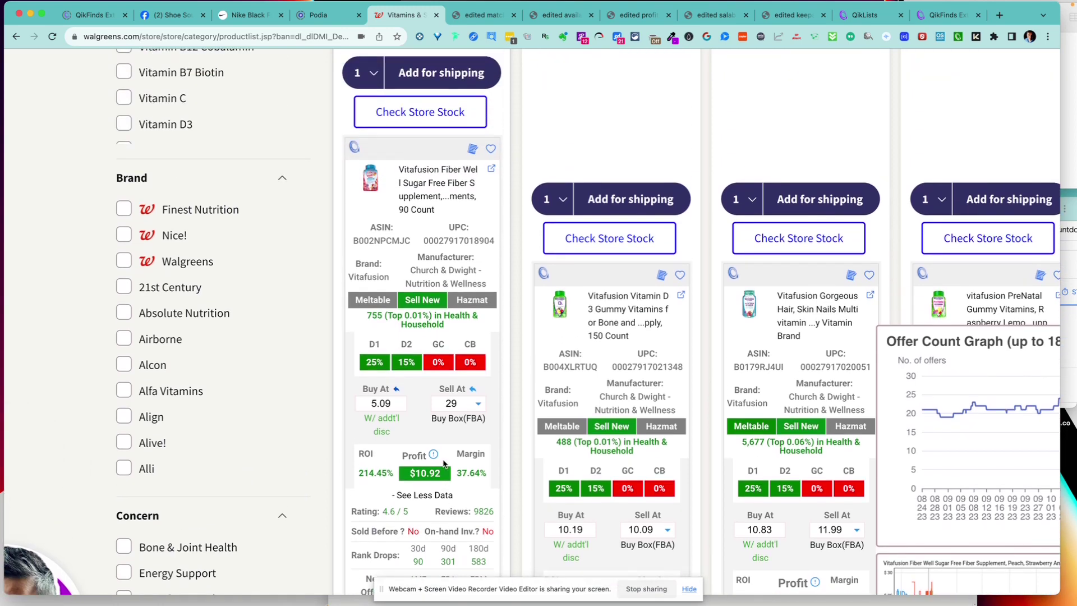
mouse_move(370, 180)
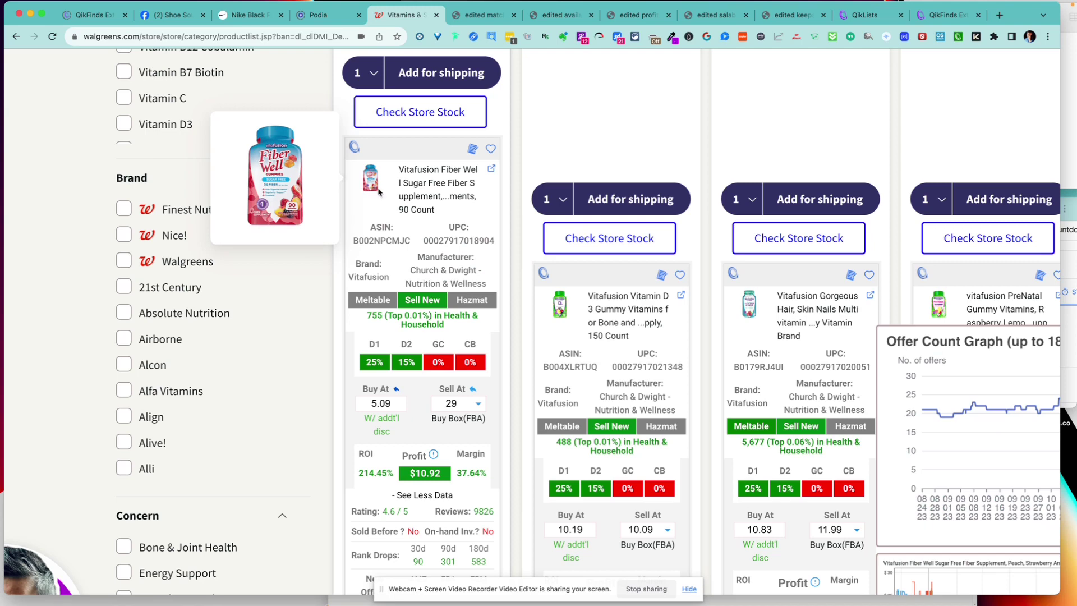
scroll(780, 317, "right", 5)
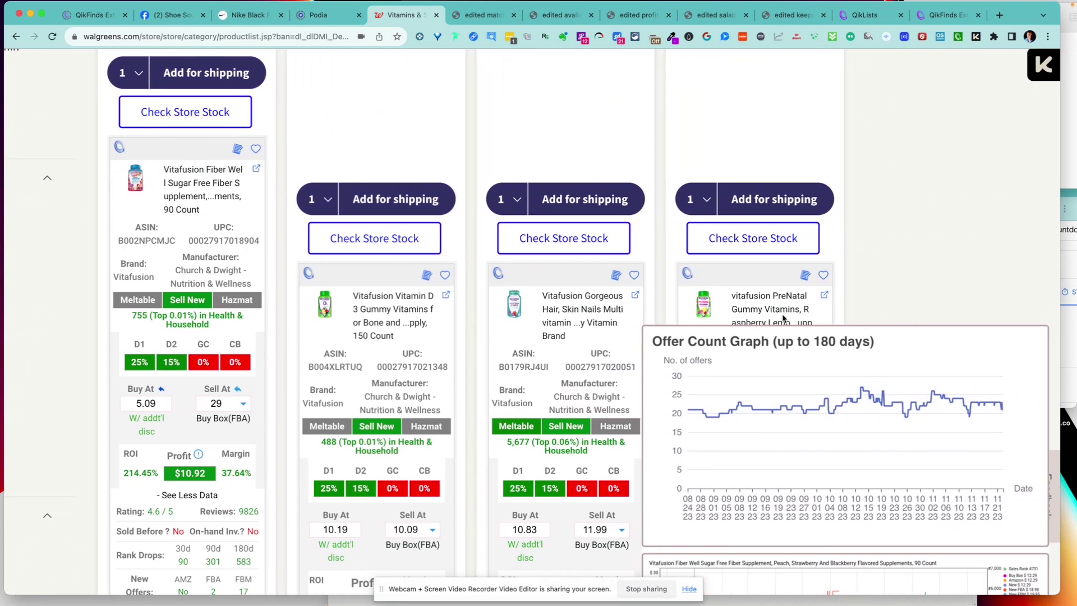
scroll(783, 318, "down", 5)
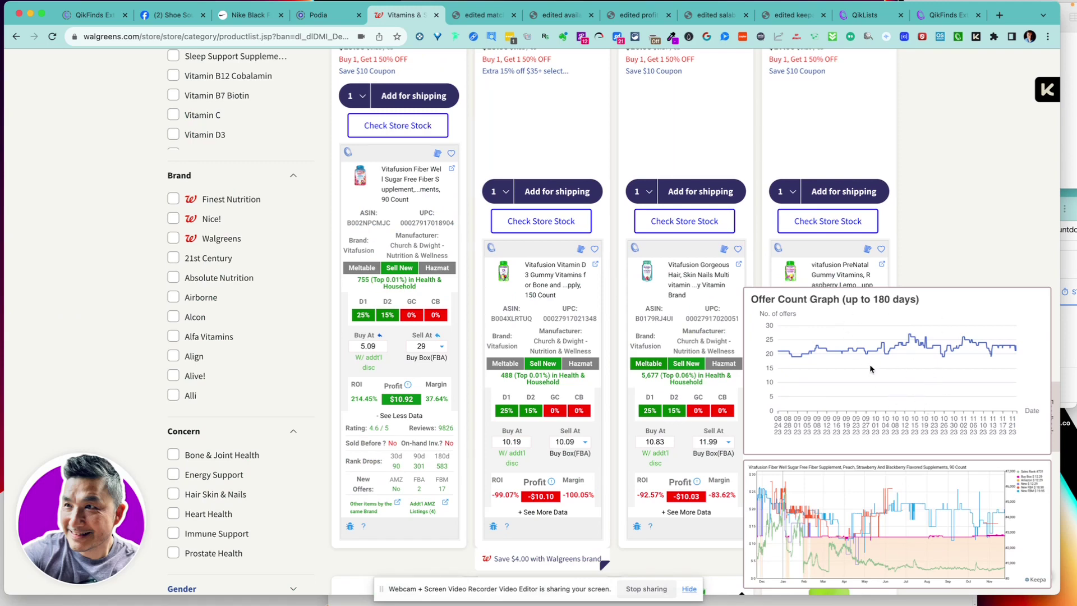
- Review the full Keepa page for the Fiber Well supplement from its price chart, and close it to return to the listing
left_click(886, 522)
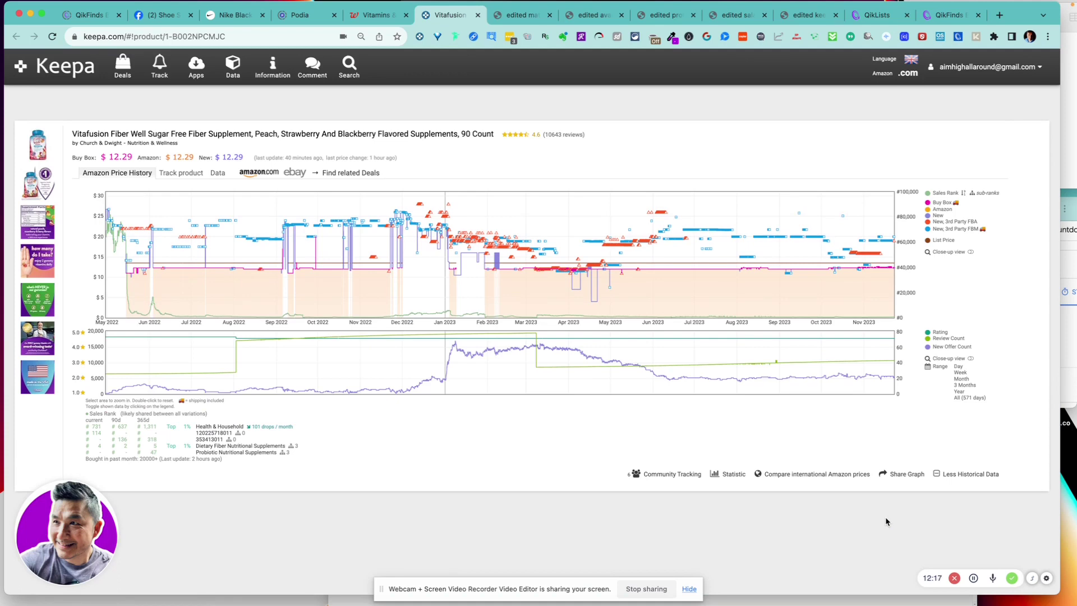
key("super+w")
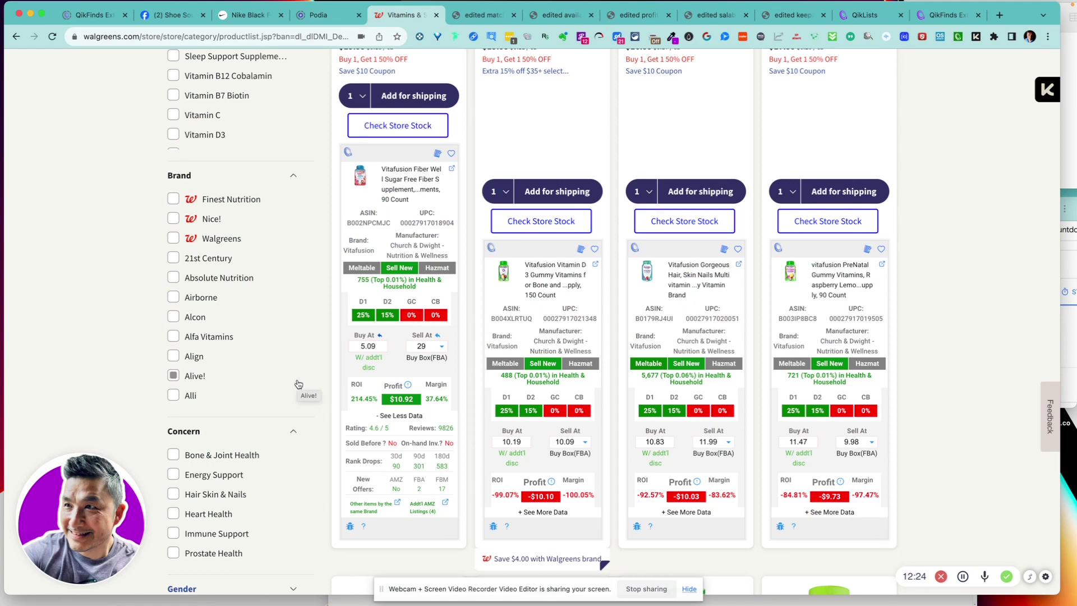
- Collapse the additional data for the Fiber Well gummies and look over the Vitafusion listing with its data boxes
scroll(298, 385, "up", 1)
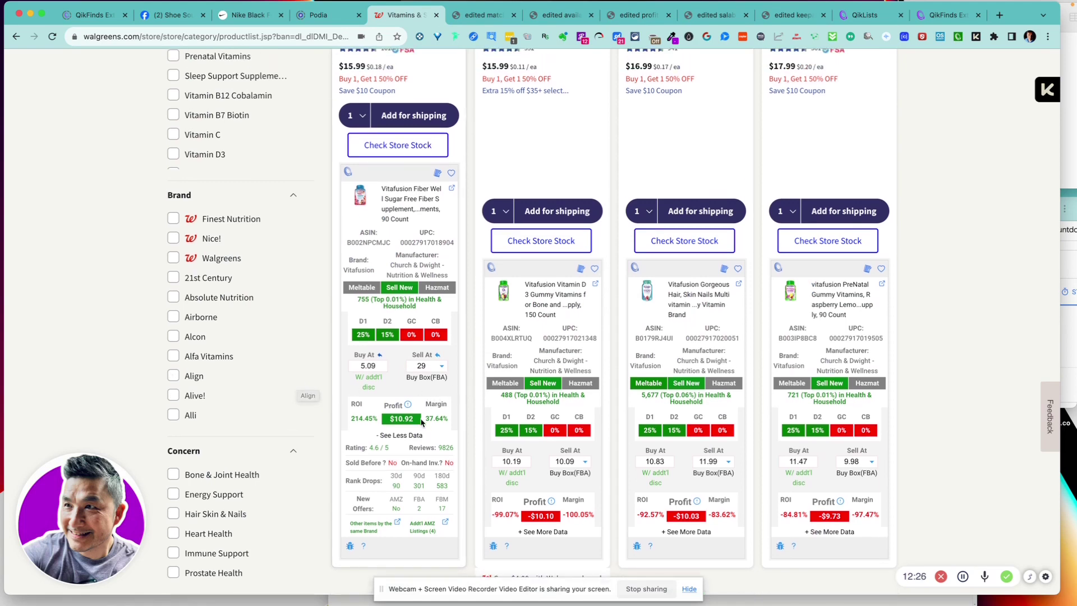
left_click(400, 435)
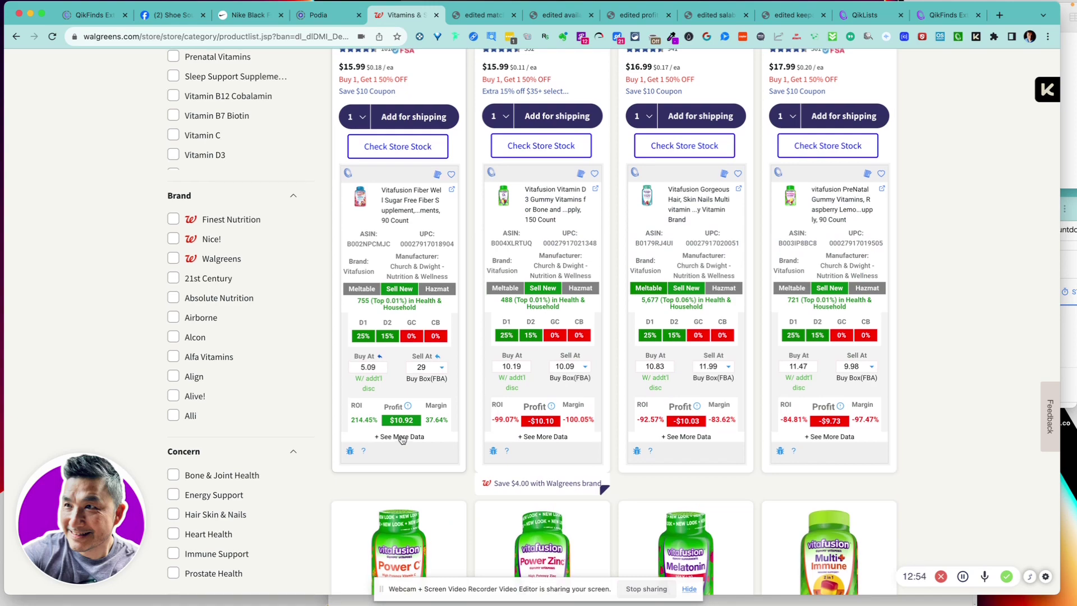
scroll(402, 438, "up", 10)
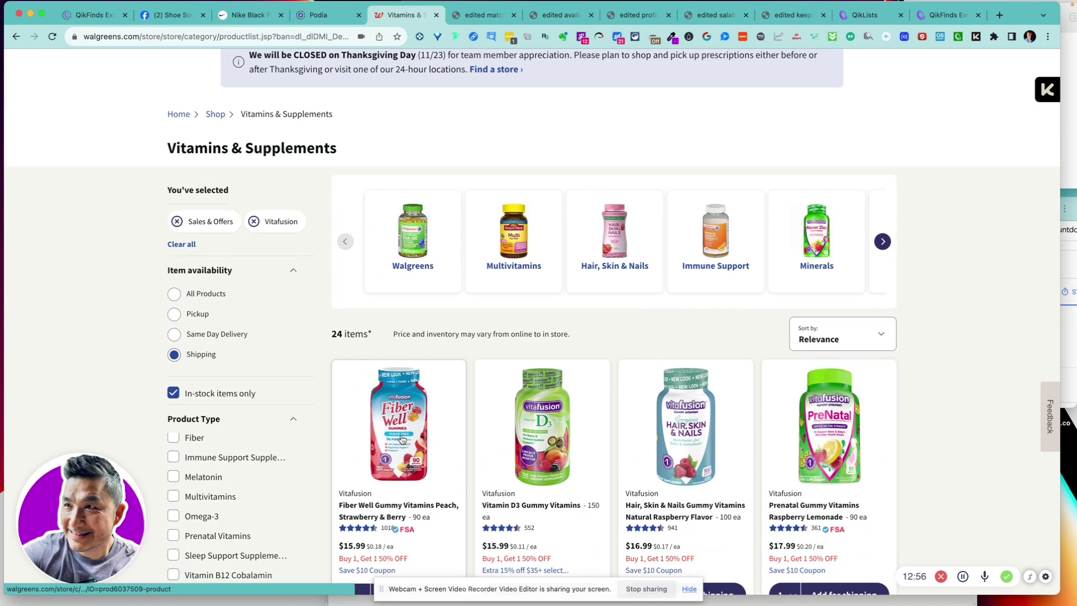
scroll(402, 439, "down", 8)
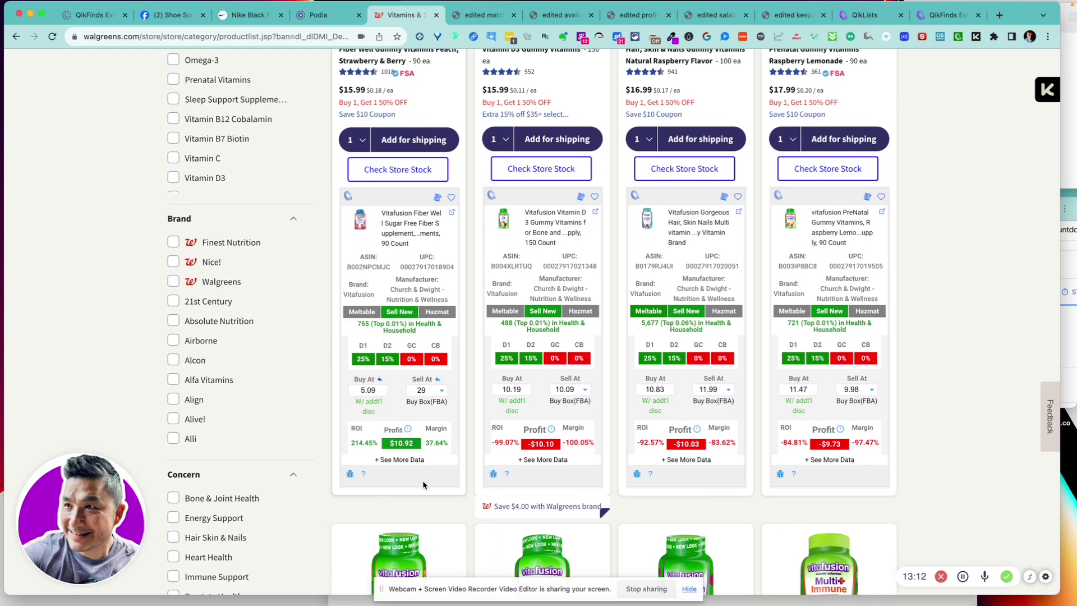
scroll(423, 484, "up", 1)
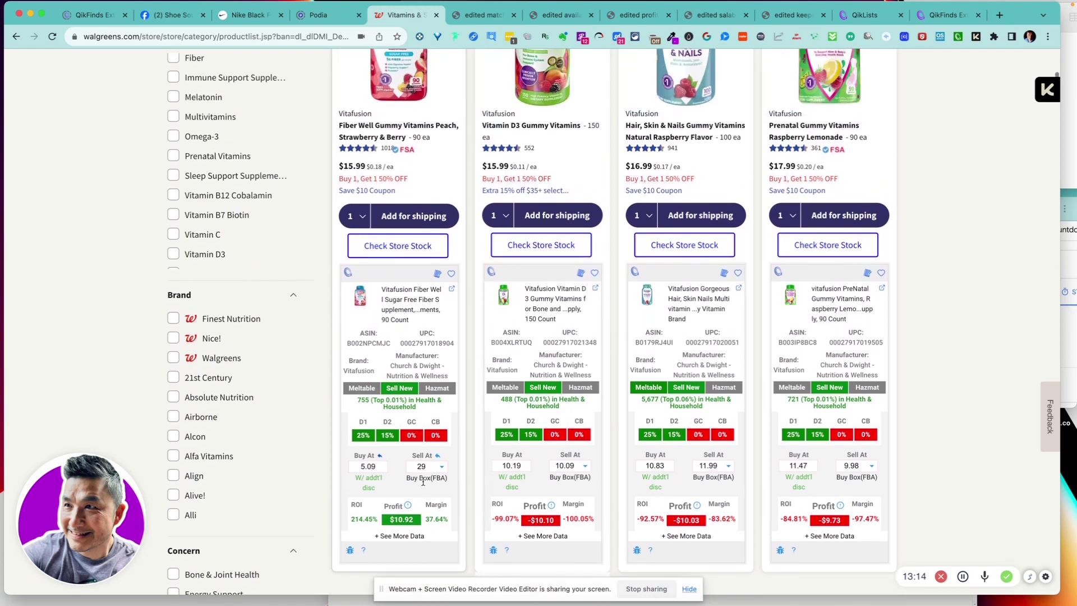